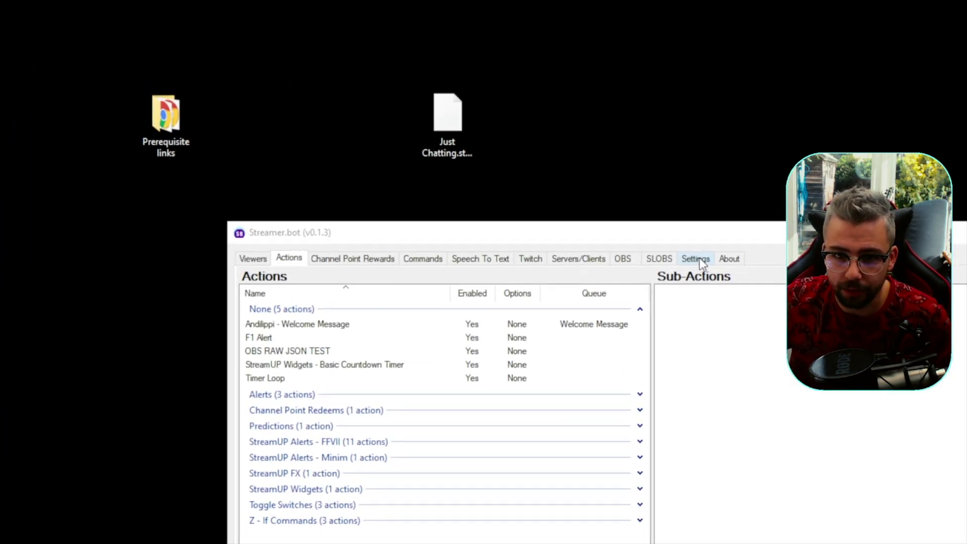
Add a blocking action queue named 'Killswitch Queue' in General settings, then return to Actions
click(423, 131)
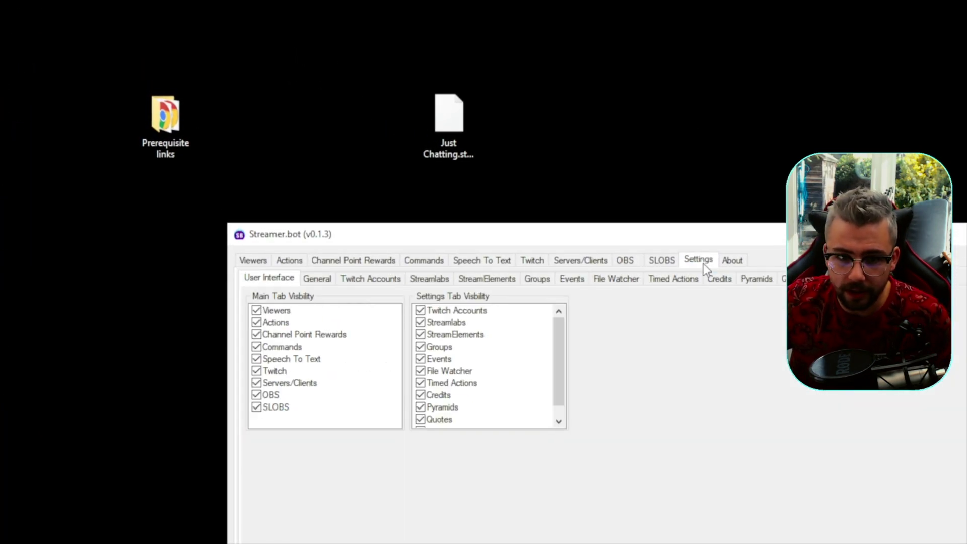
click(306, 280)
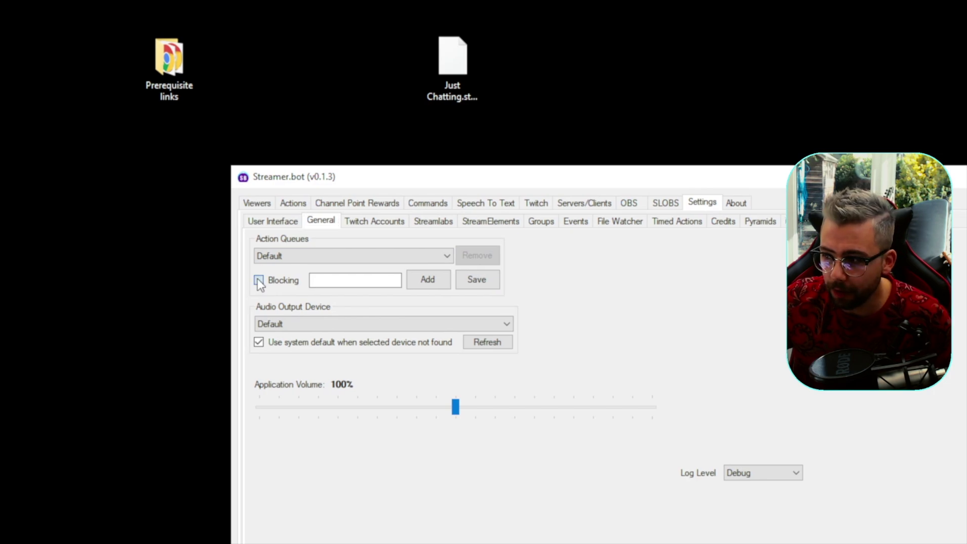
click(343, 280)
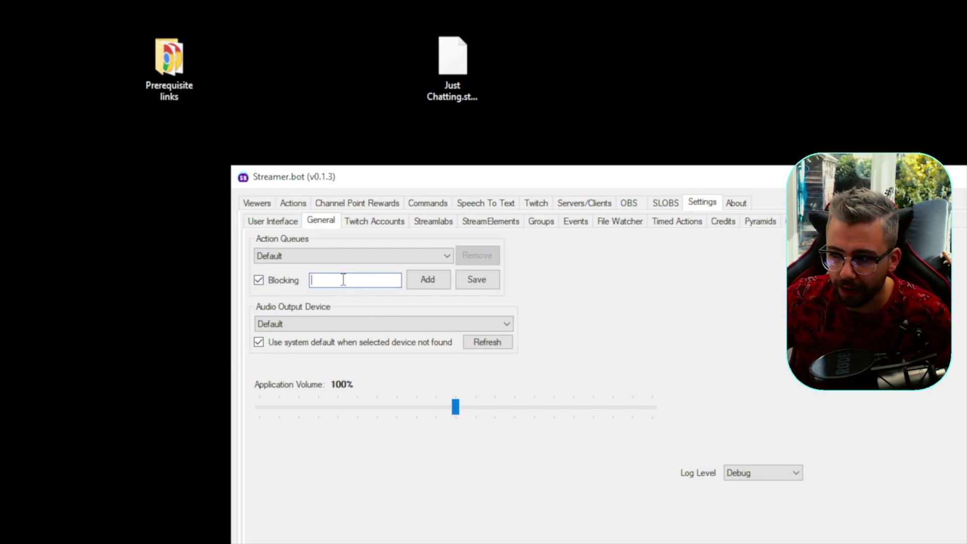
text(Kil)
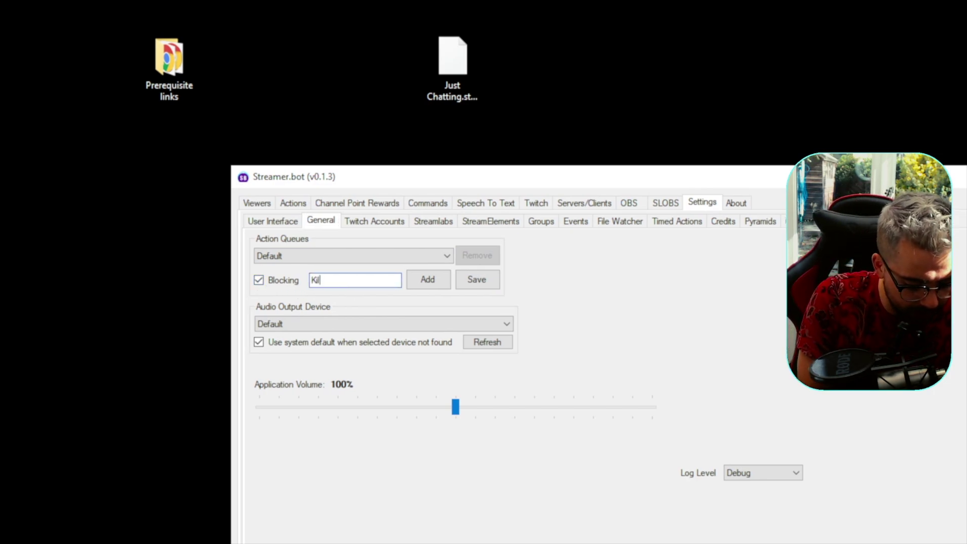
text(lswitch Queue)
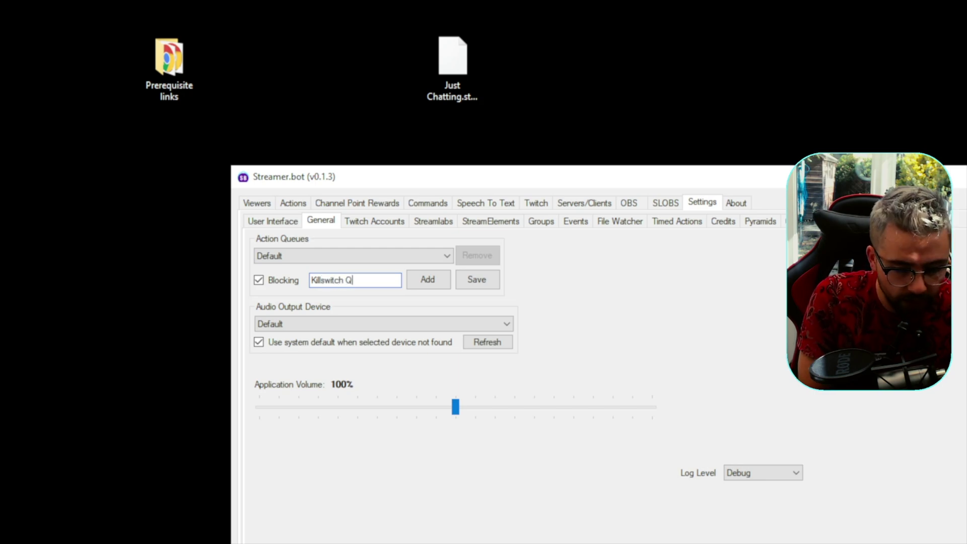
click(427, 279)
click(422, 256)
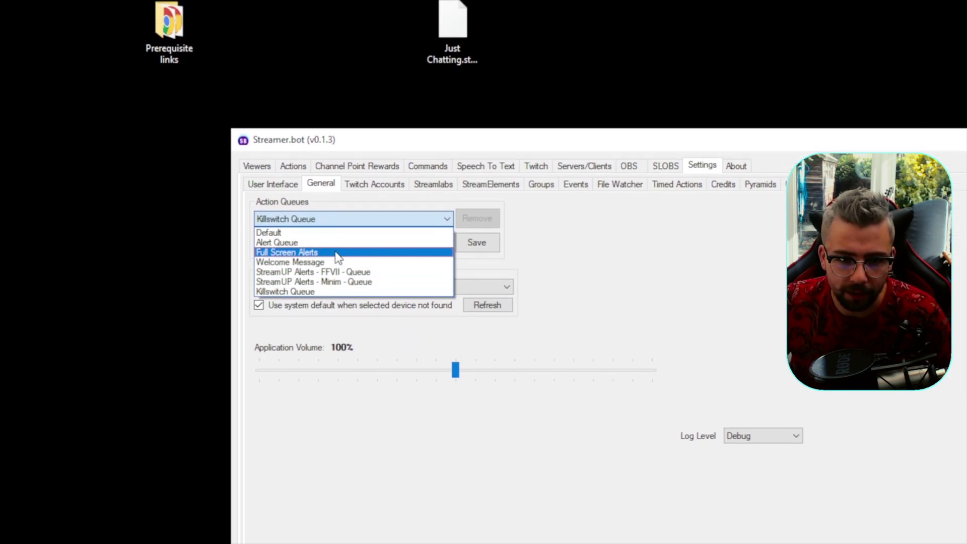
click(385, 204)
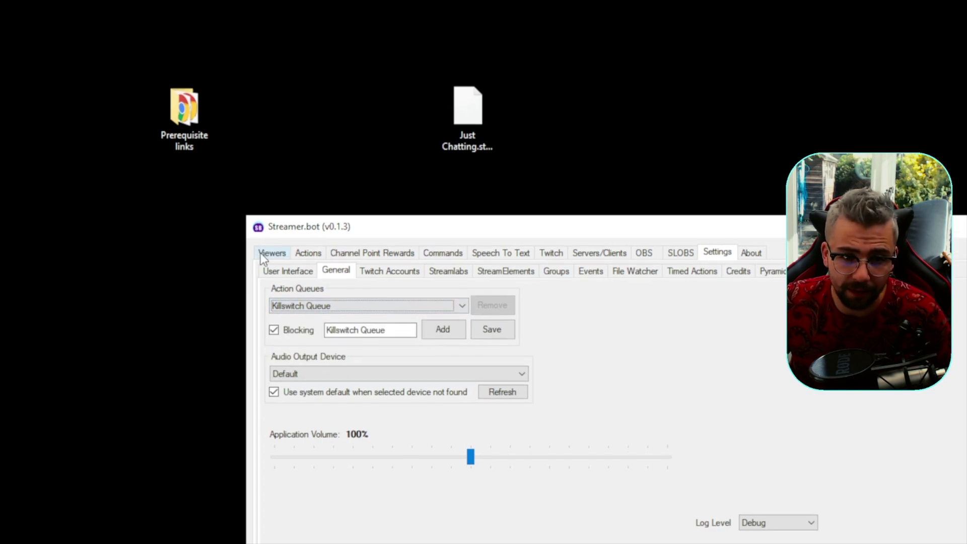
click(308, 253)
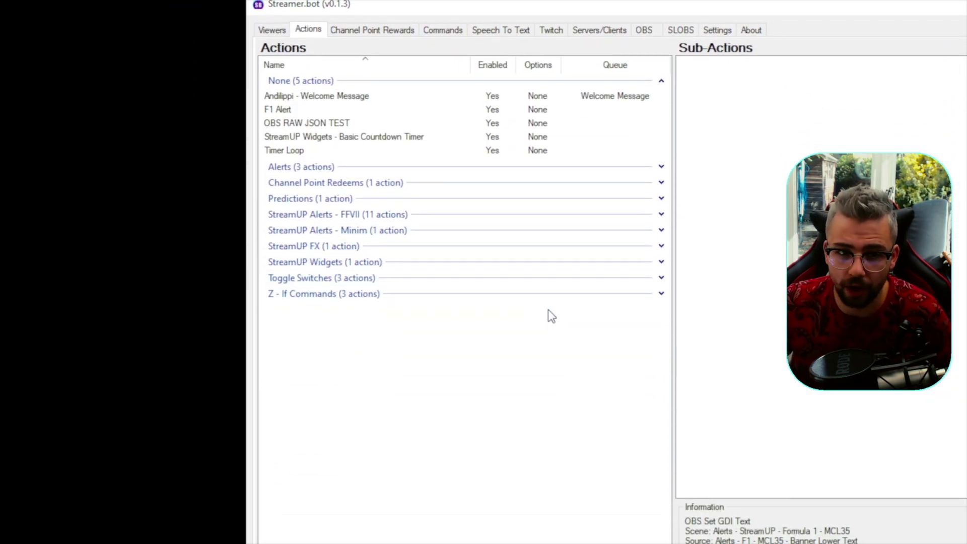
Create action 'Global Killswitch' in group Killswitch on Killswitch Queue with Always Run on
right_click(454, 347)
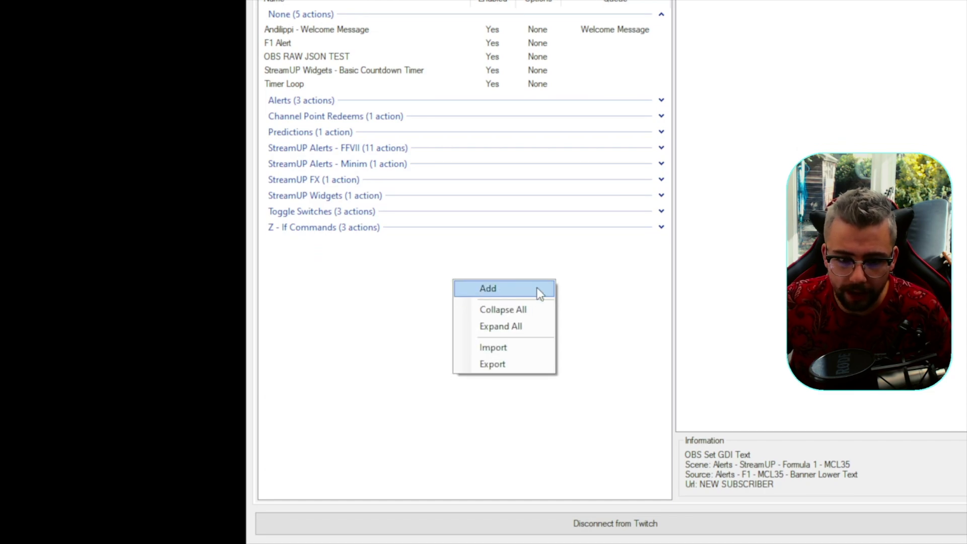
click(539, 295)
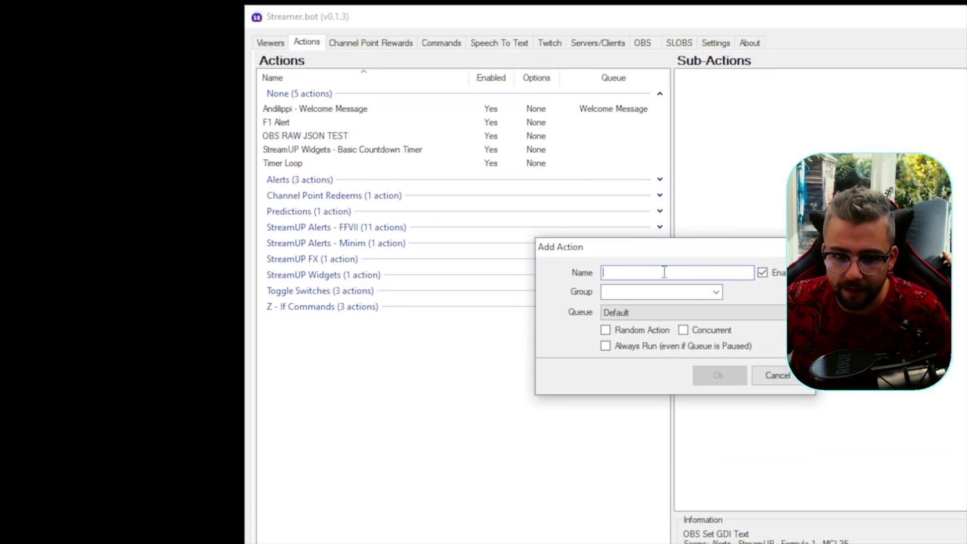
text(Glo)
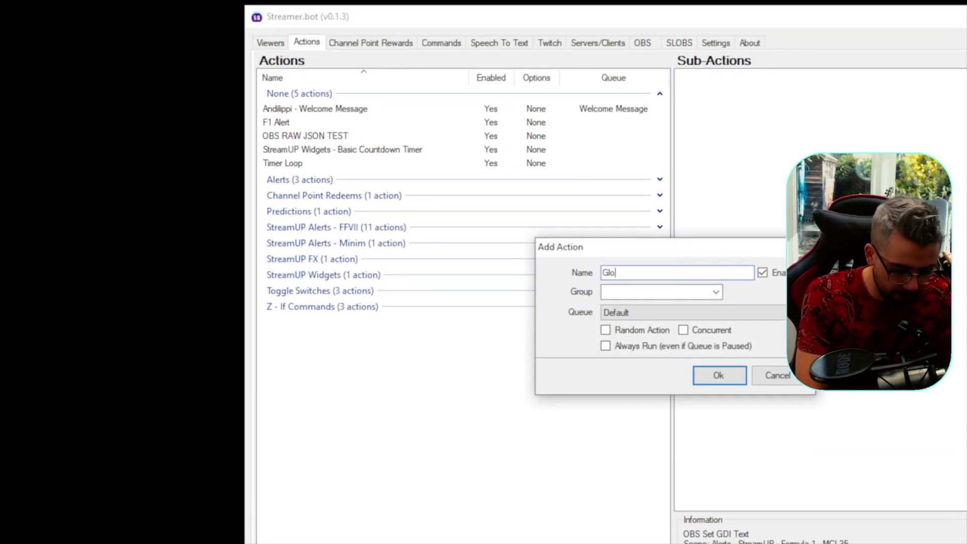
text(bal K)
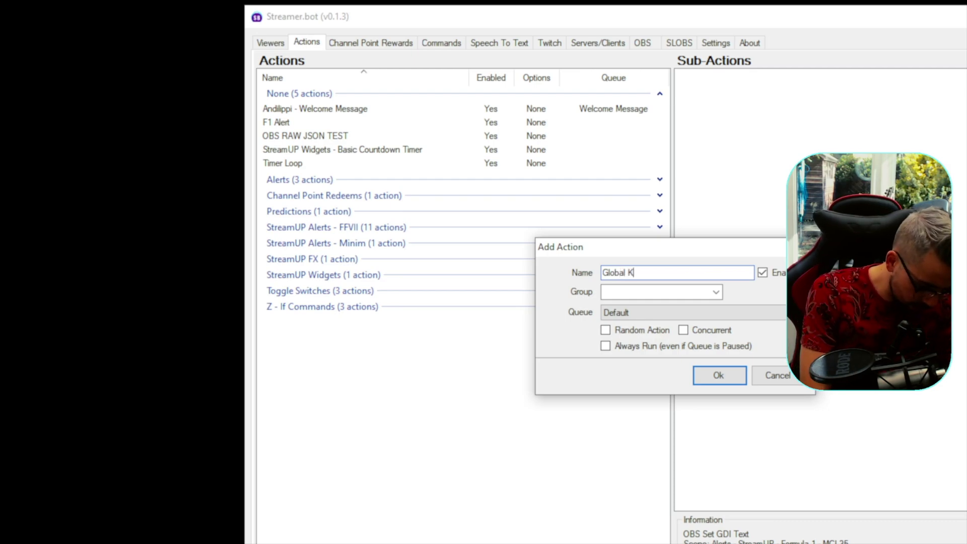
text(illswitch)
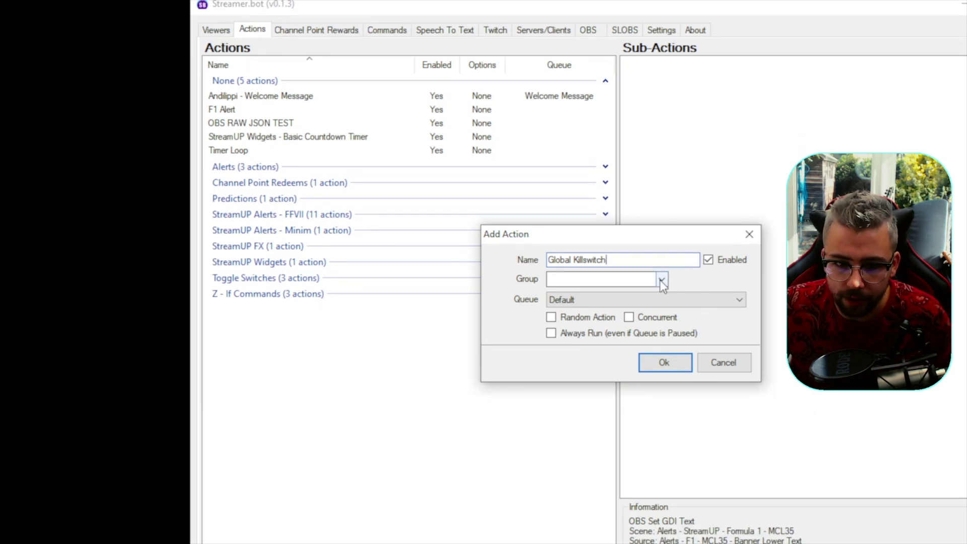
click(662, 282)
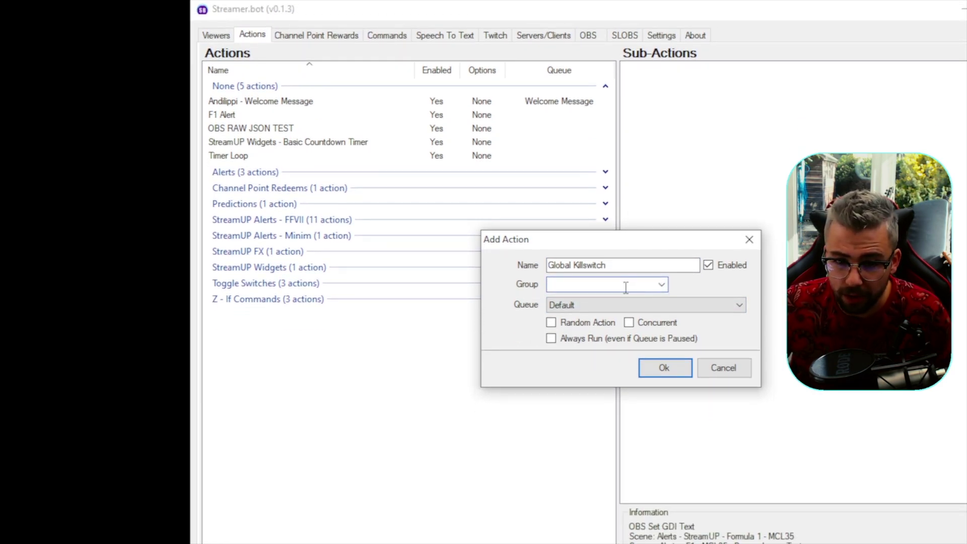
text(Kill)
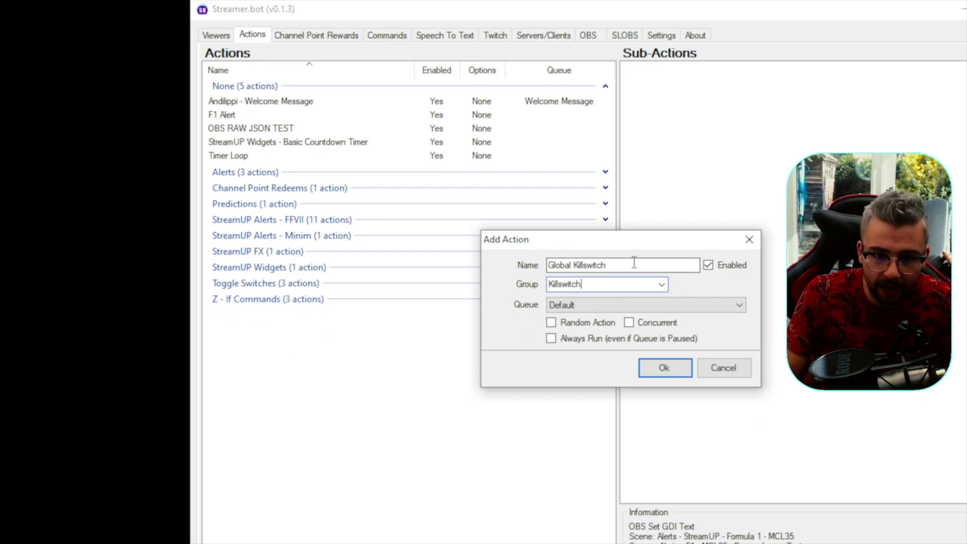
text(switch)
click(736, 306)
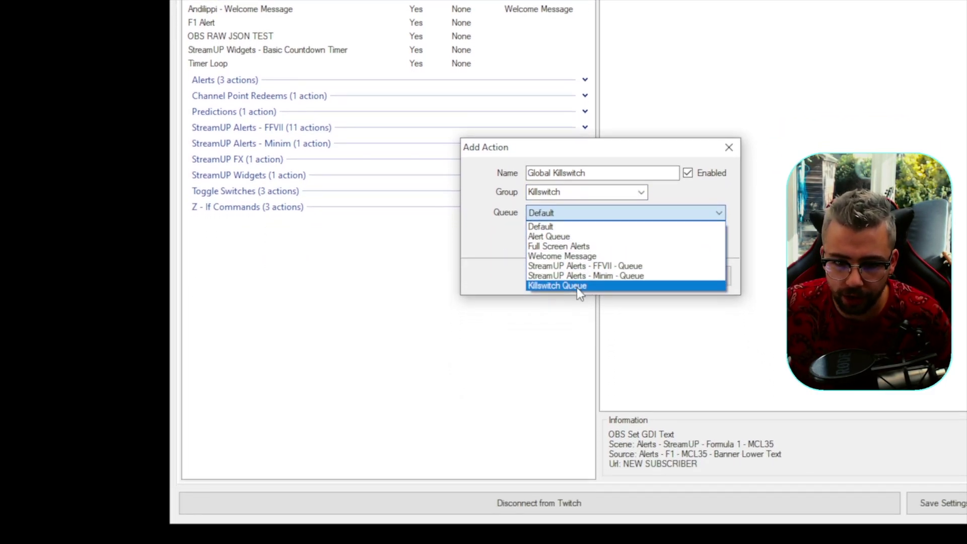
click(577, 286)
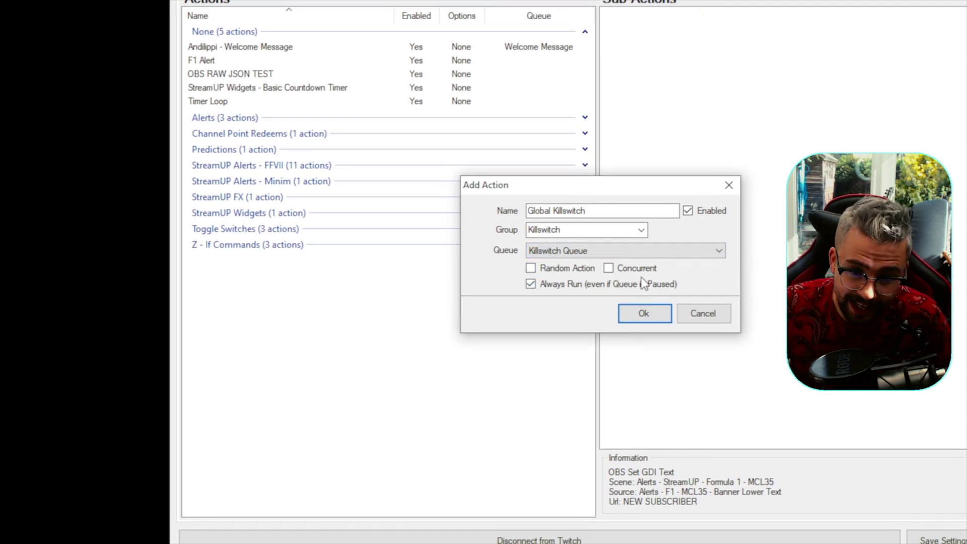
click(639, 317)
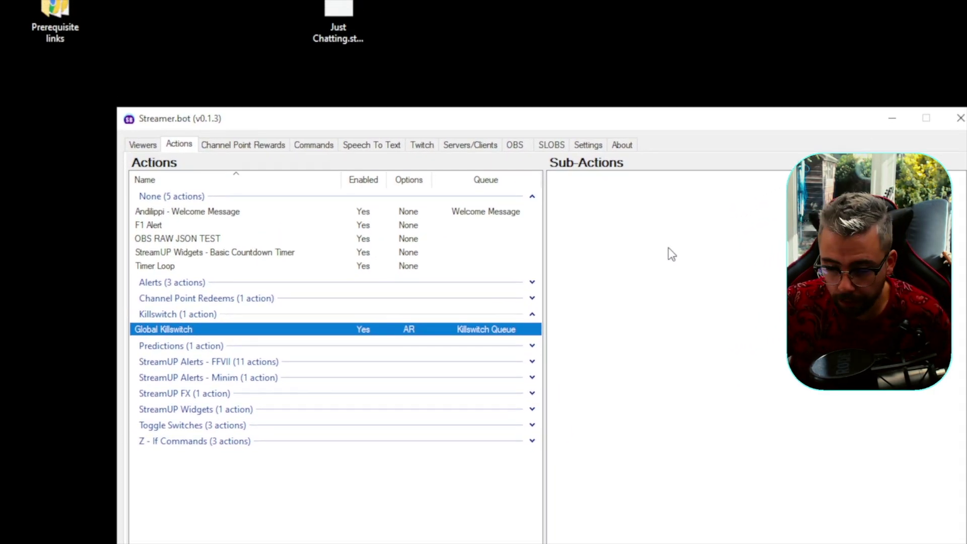
Give Global Killswitch a Set Action Queue Pause State sub-action with Queue All, State Pause
right_click(721, 212)
mouse_move(716, 266)
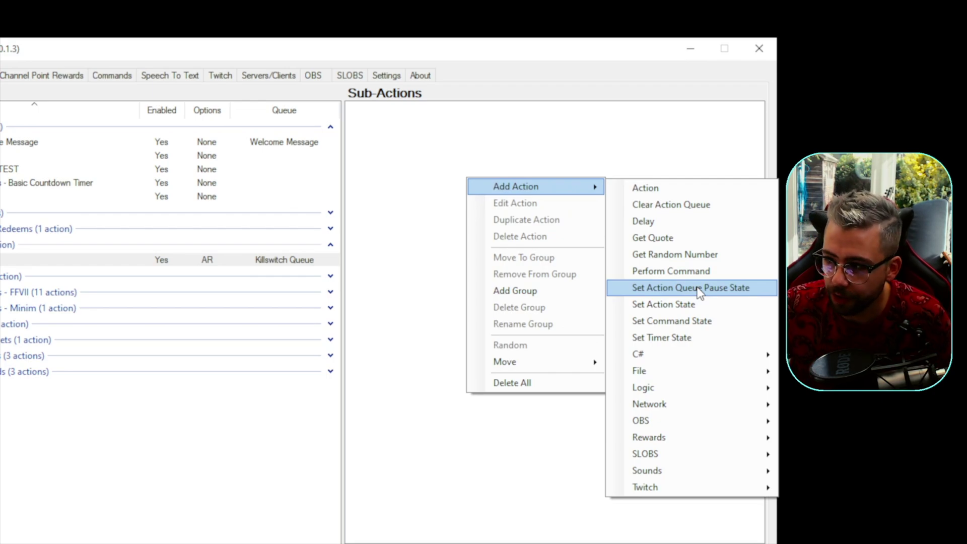
click(699, 289)
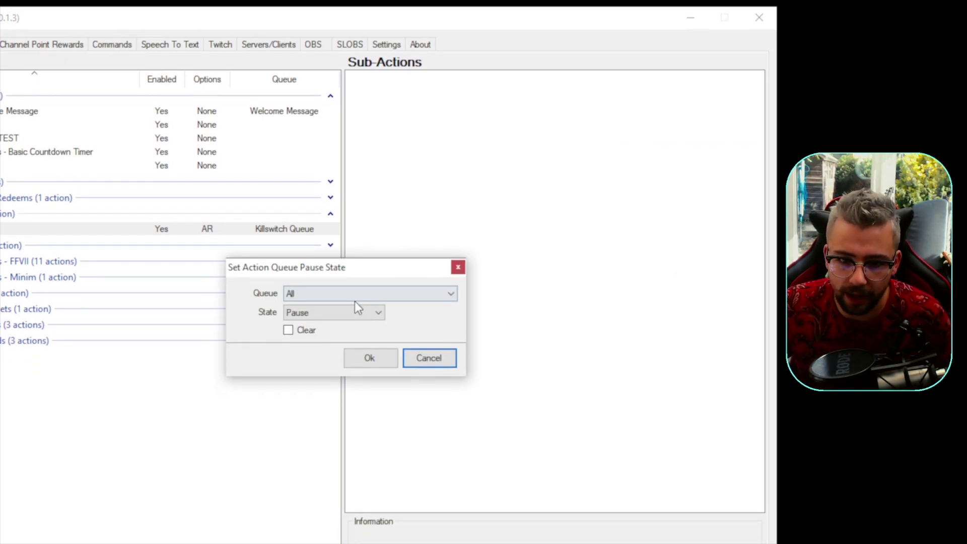
click(341, 326)
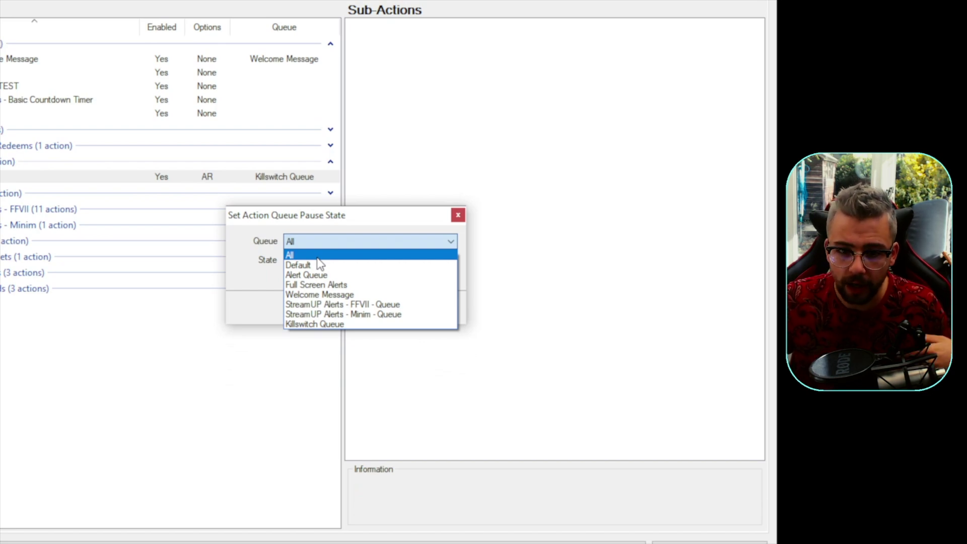
click(318, 257)
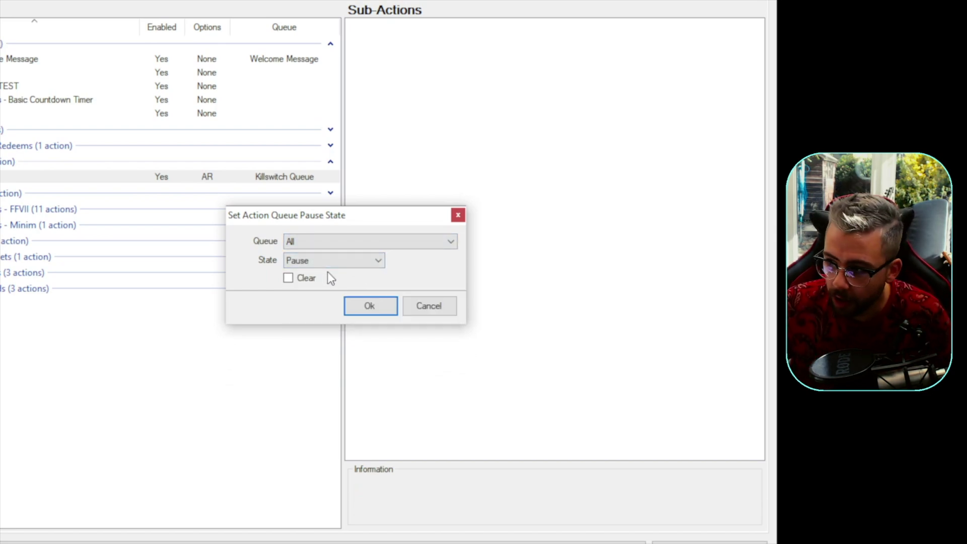
click(364, 276)
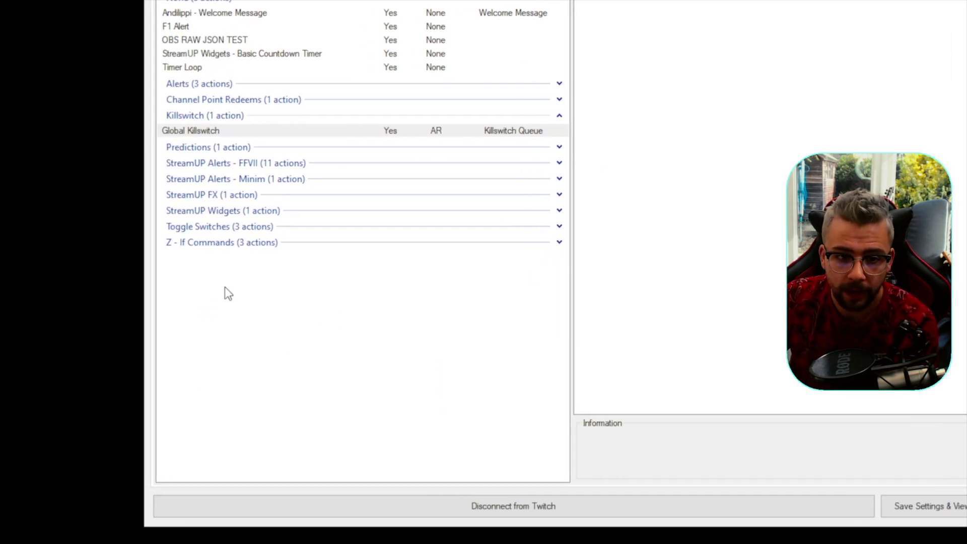
Create action 'Reset Queues' in group Killswitch on Killswitch Queue with Always Run on
right_click(1, 501)
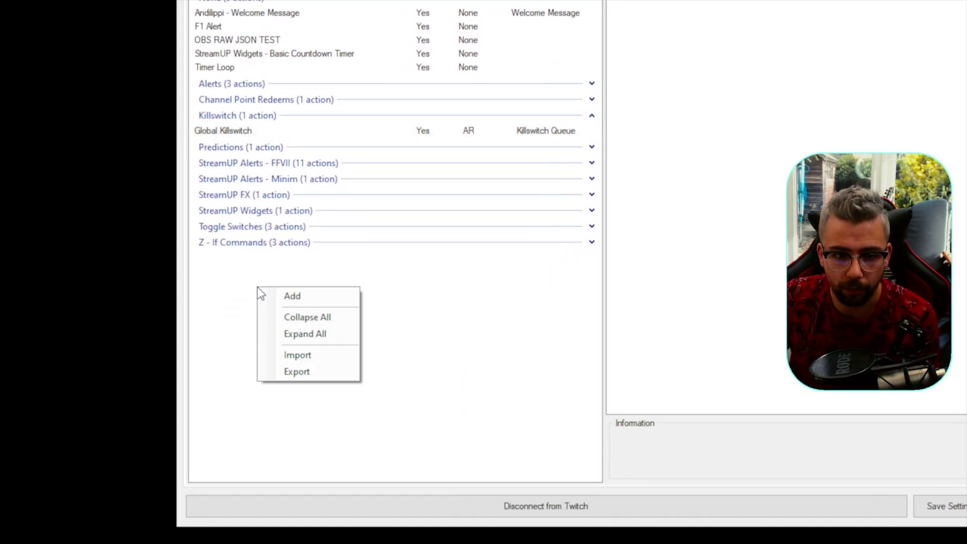
click(301, 297)
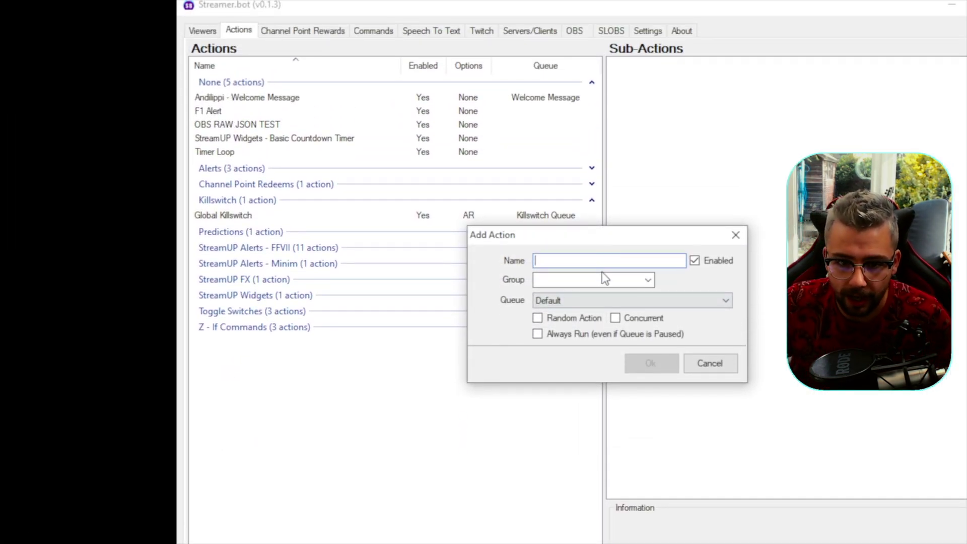
text(Reset Queues)
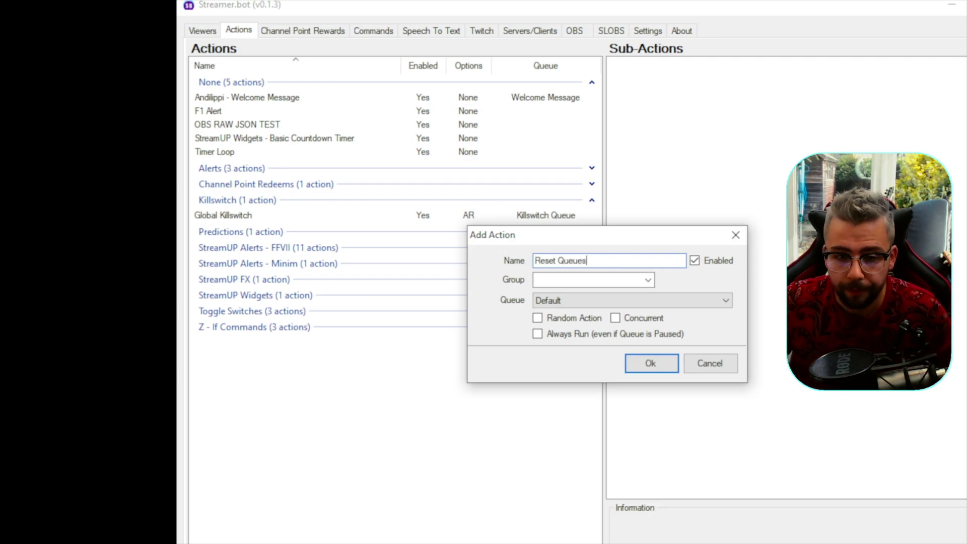
click(648, 280)
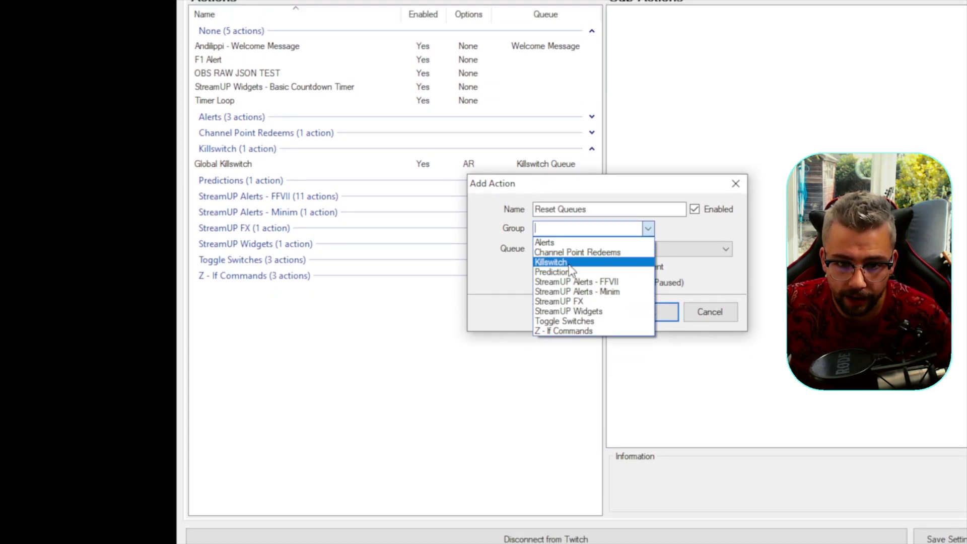
click(587, 259)
click(595, 263)
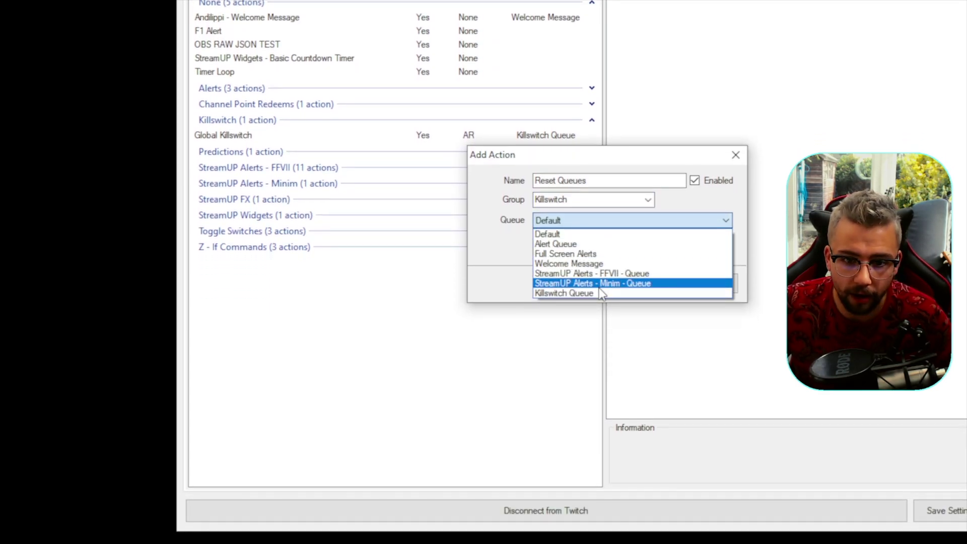
click(599, 339)
click(538, 249)
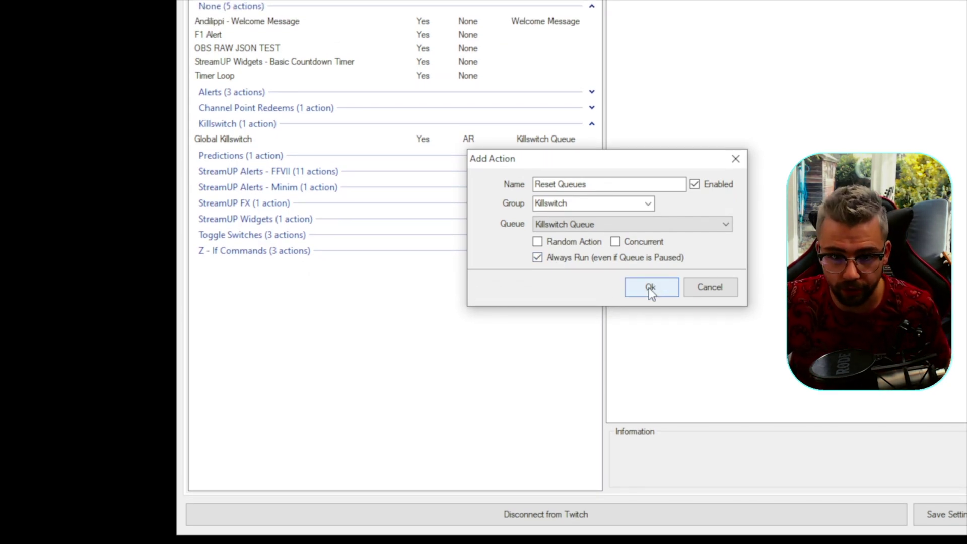
click(650, 287)
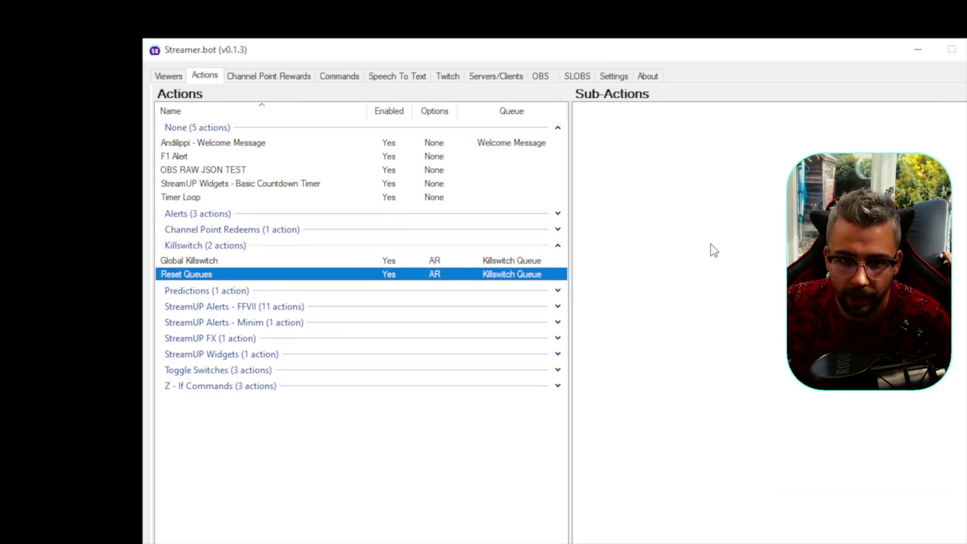
Give Reset Queues a Clear Action Queue sub-action with Queue set to All
right_click(657, 158)
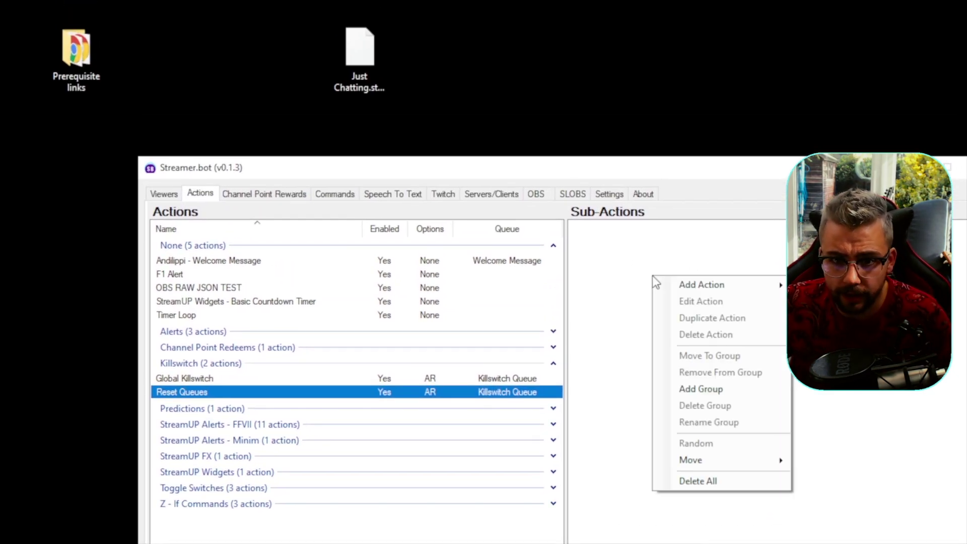
mouse_move(695, 284)
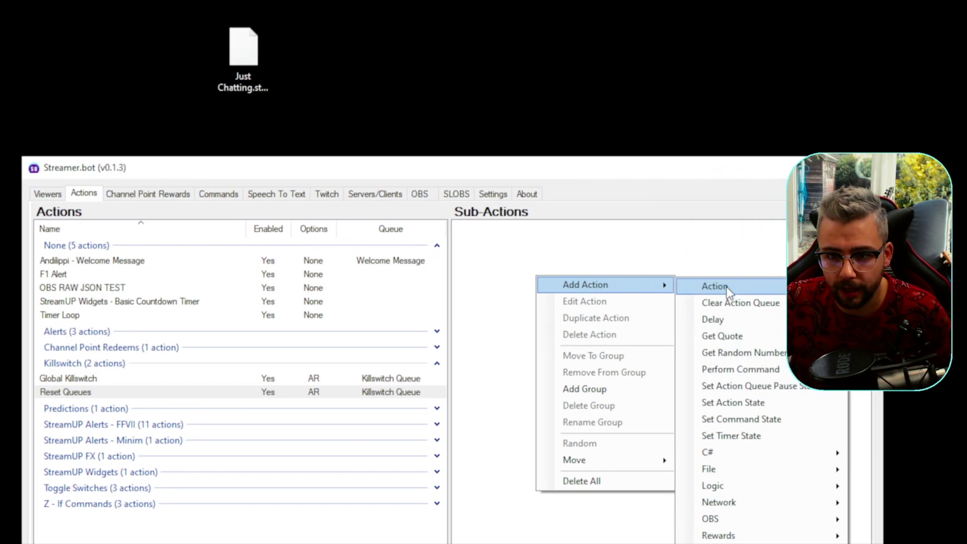
click(714, 289)
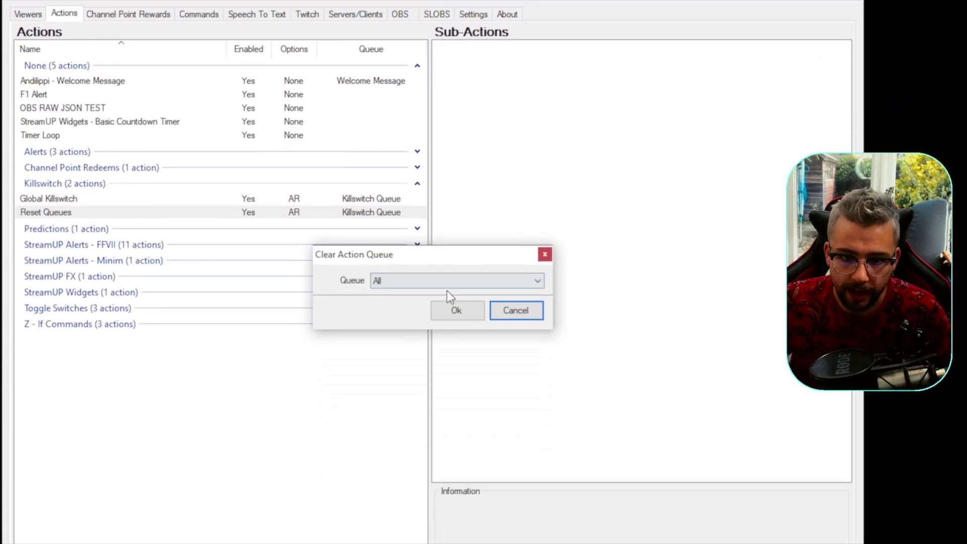
click(438, 448)
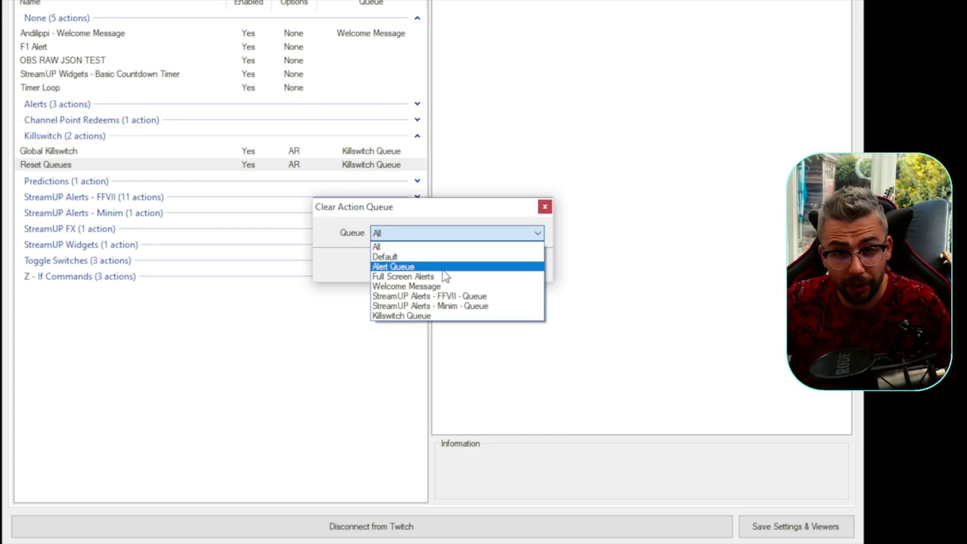
click(383, 247)
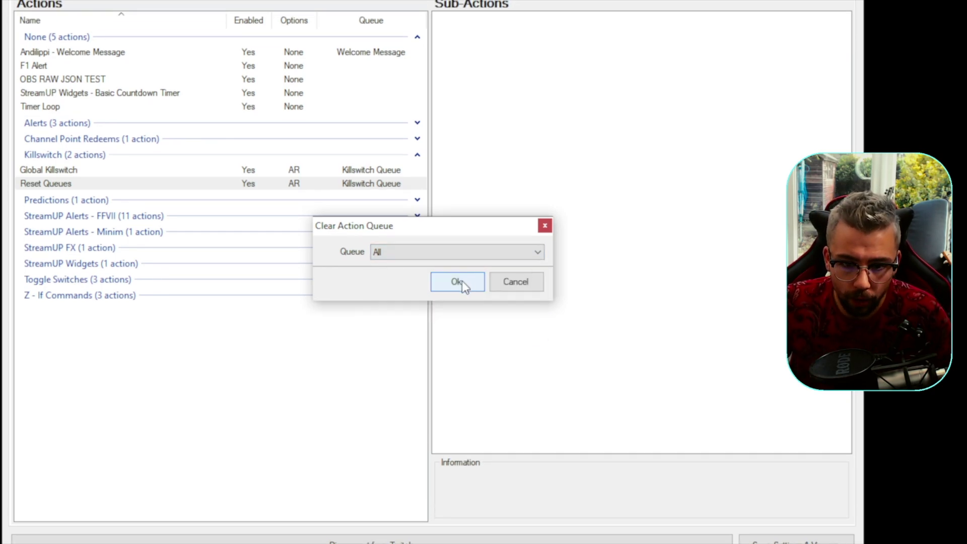
click(462, 281)
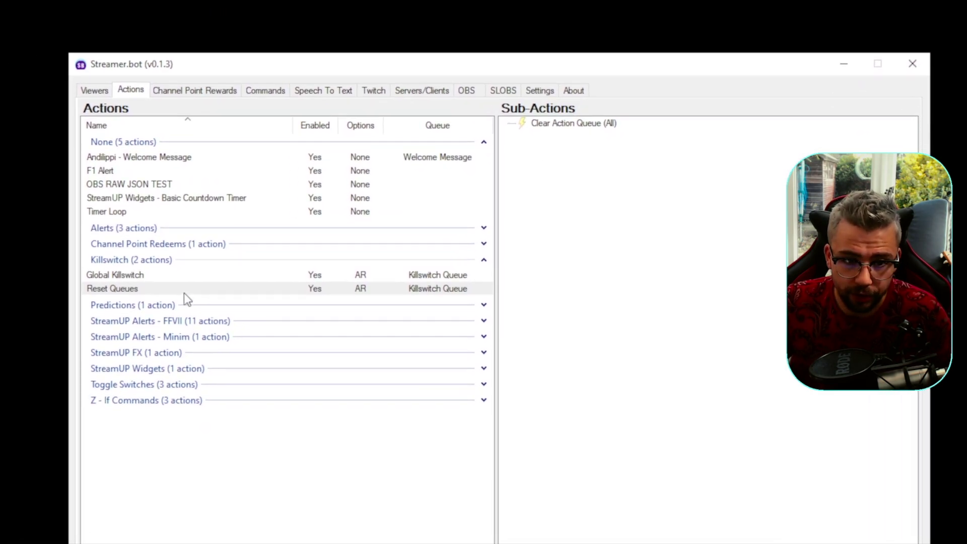
click(126, 274)
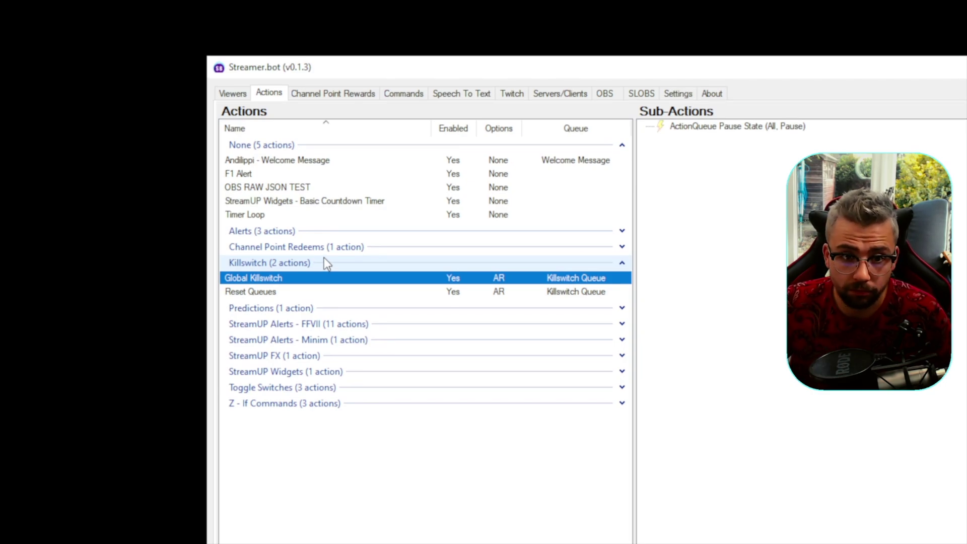
Review Reset Queues' sub-actions and begin a new action named 'Resume Queues'
click(250, 291)
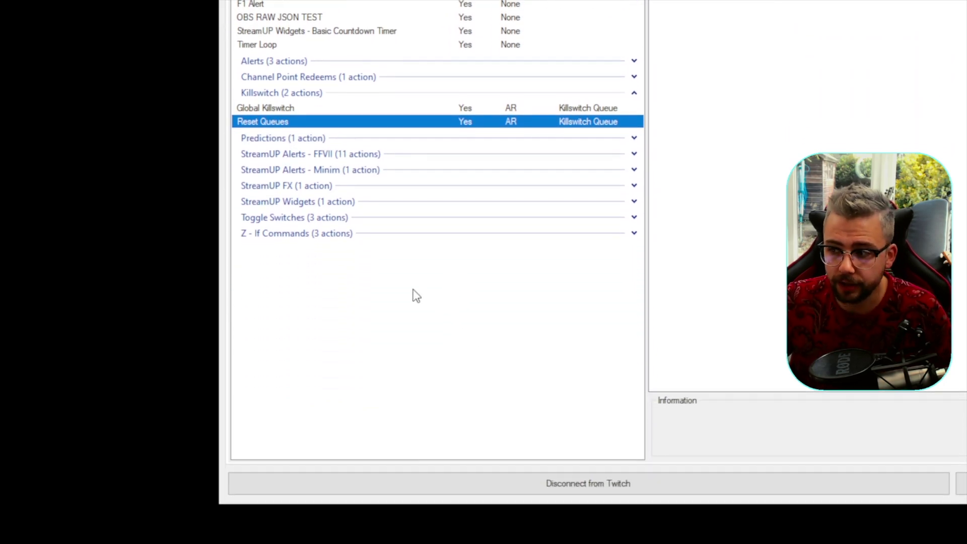
right_click(408, 311)
click(430, 291)
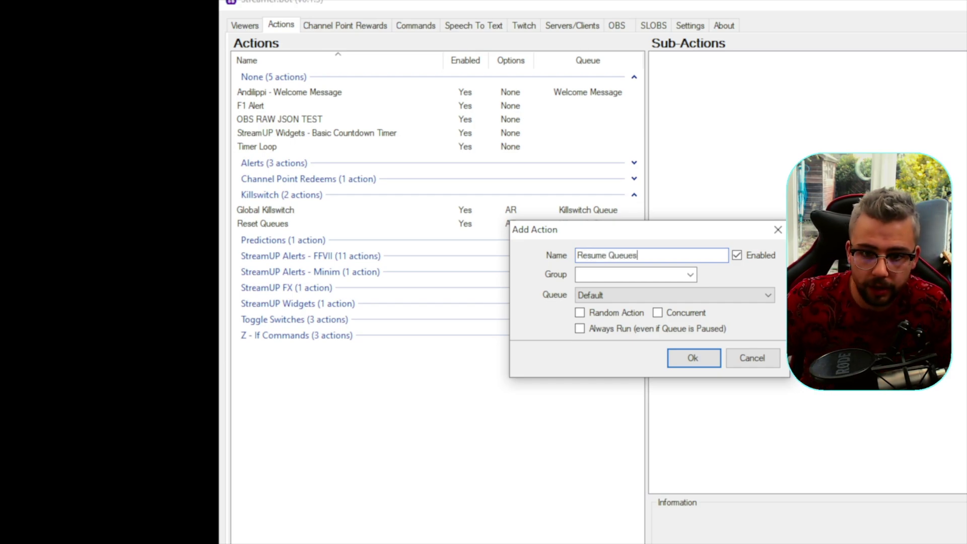
Put Resume Queues in group Killswitch on Killswitch Queue with Always Run on, and create it
click(690, 274)
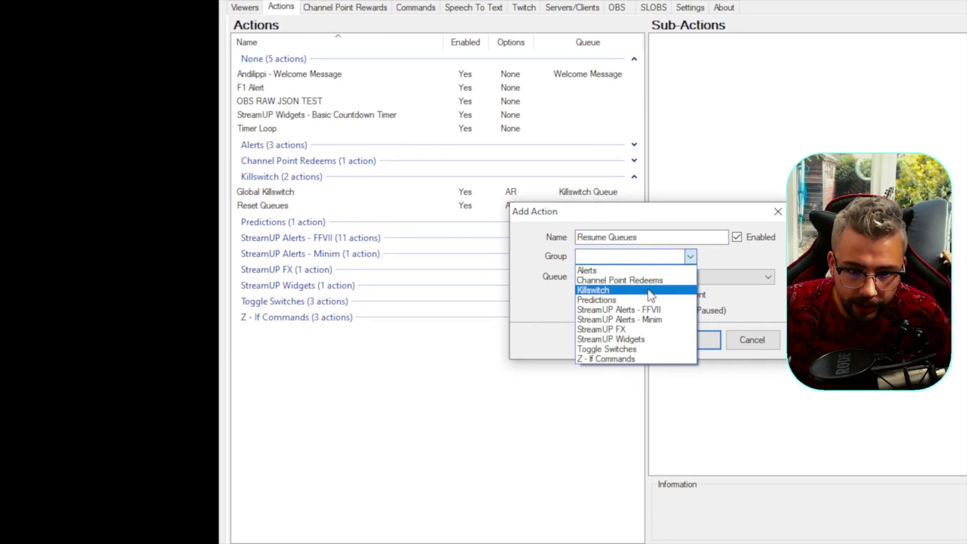
click(650, 307)
click(681, 275)
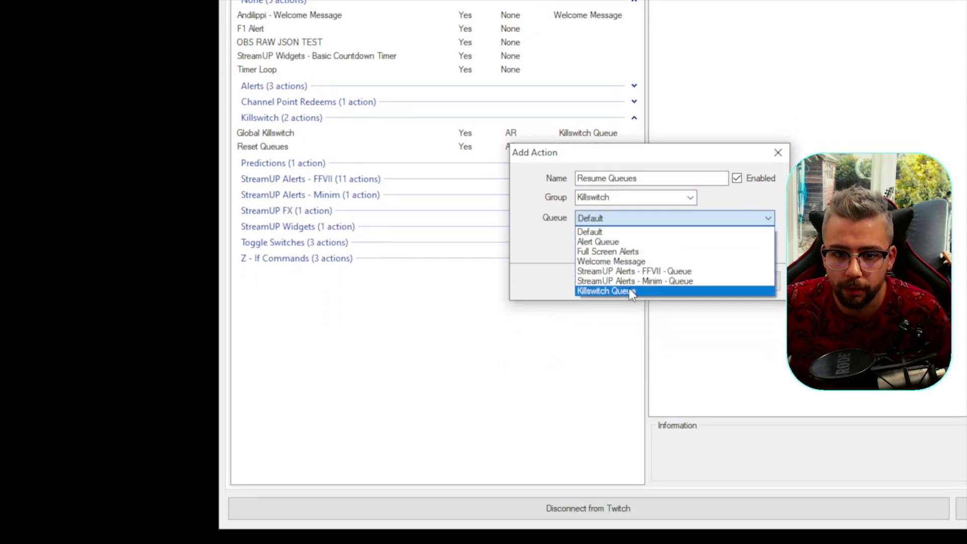
click(619, 289)
click(580, 251)
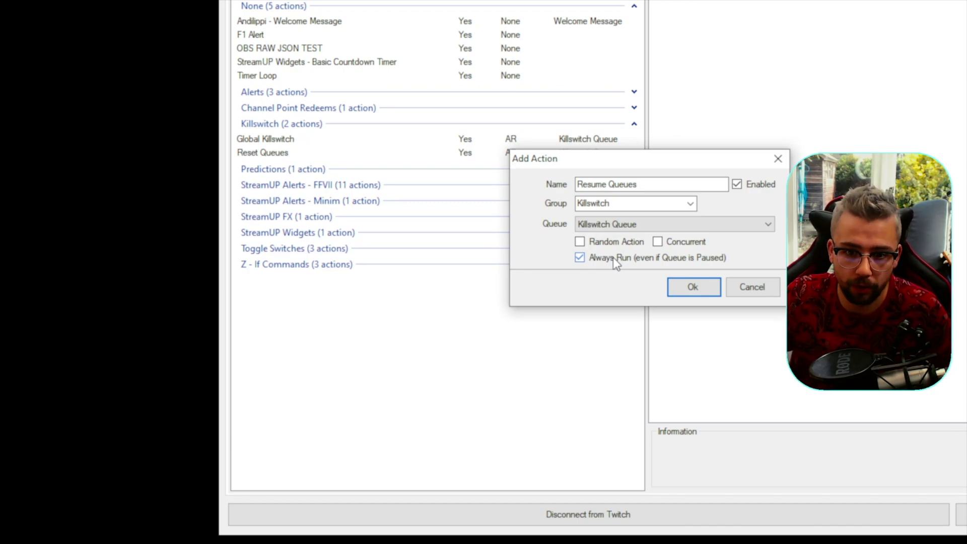
click(710, 289)
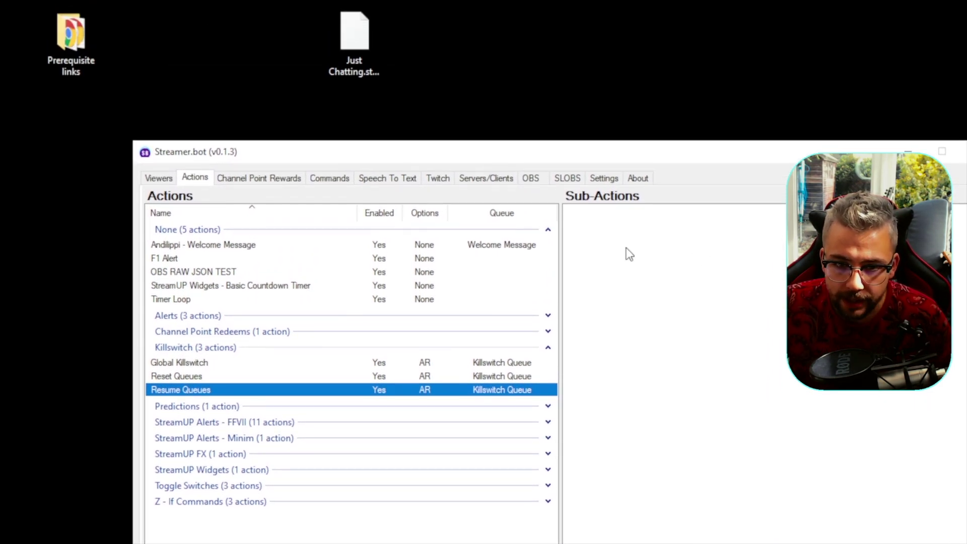
Give Resume Queues a Set Action Queue Pause State sub-action with Queue All, State Resume
right_click(713, 151)
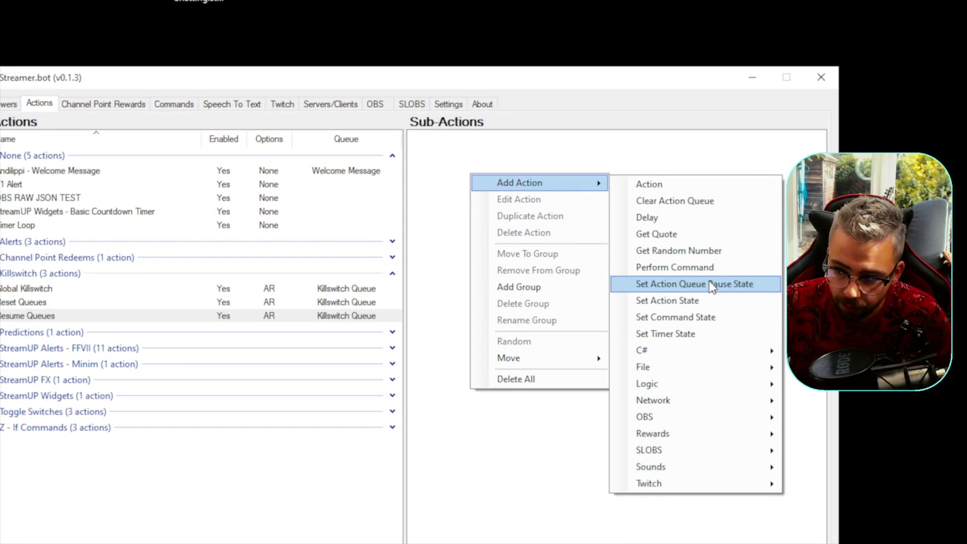
click(712, 287)
click(409, 295)
click(398, 310)
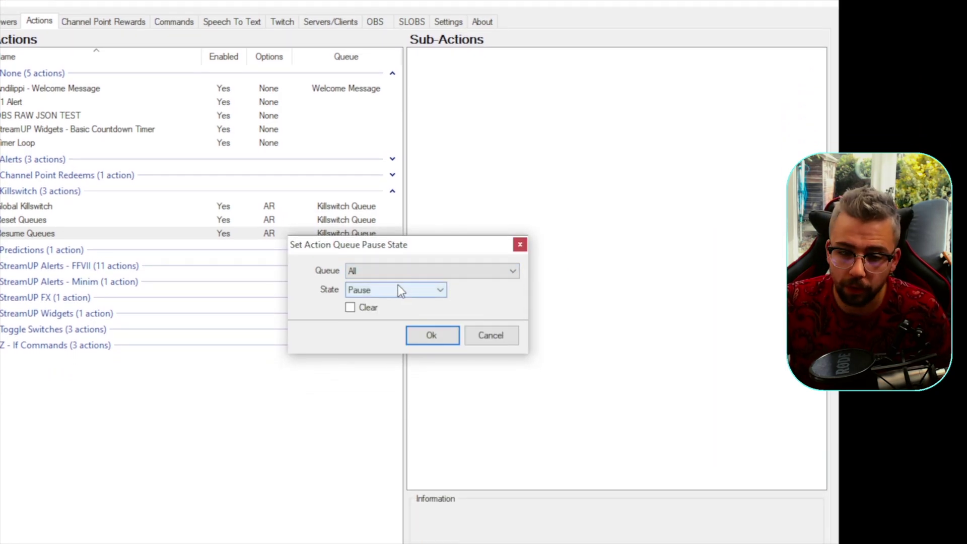
click(407, 292)
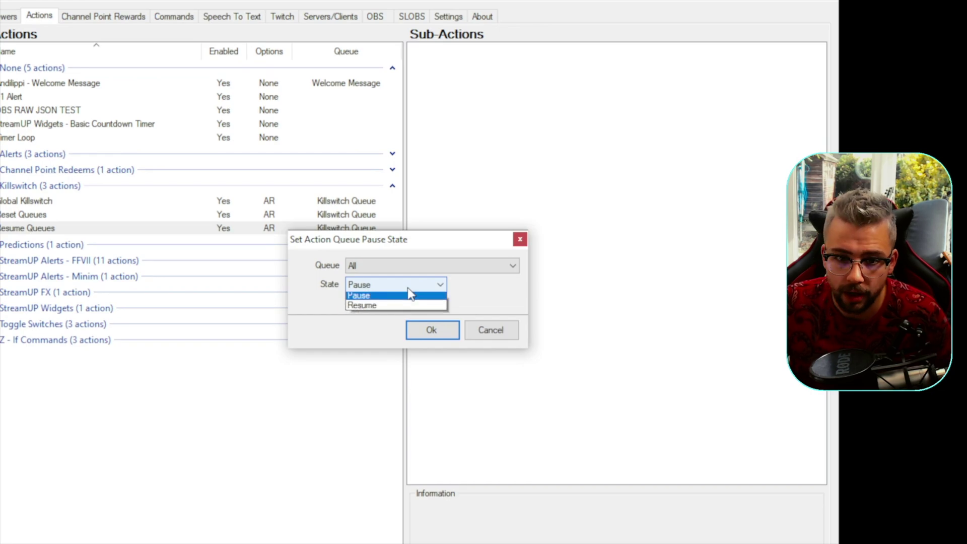
click(398, 305)
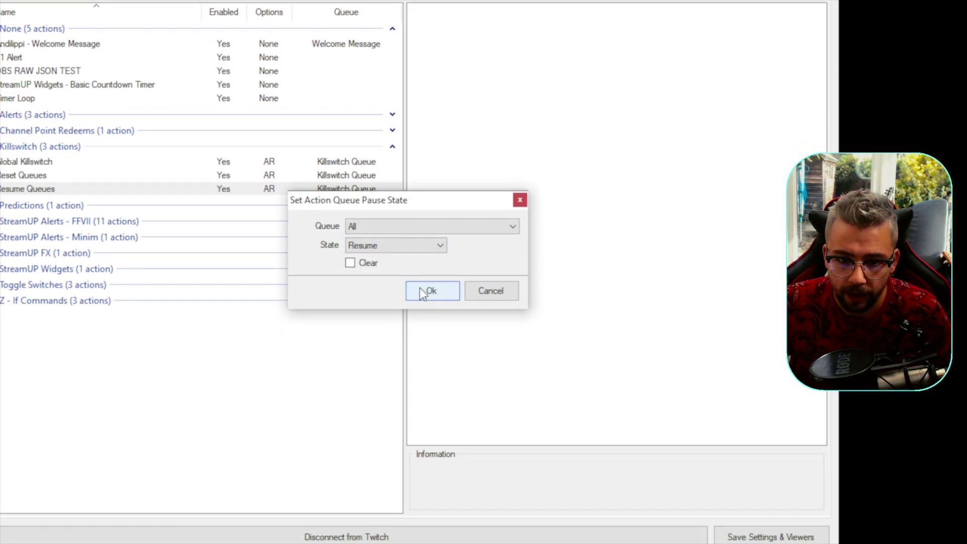
click(422, 290)
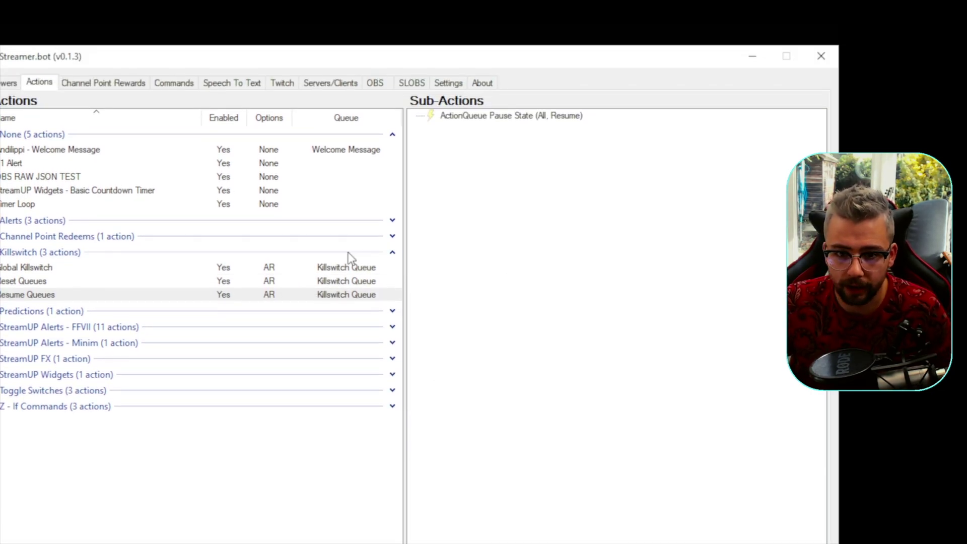
click(290, 282)
key(Up)
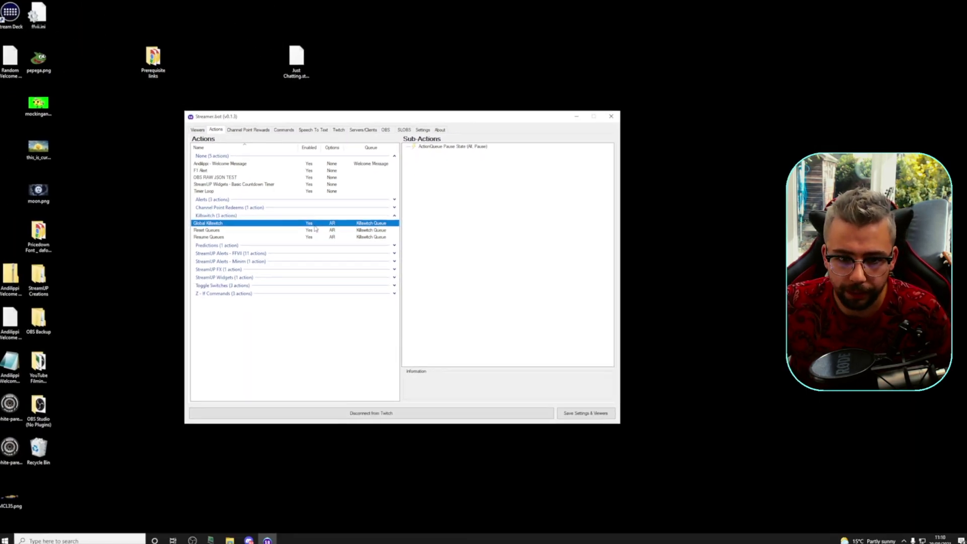
click(221, 230)
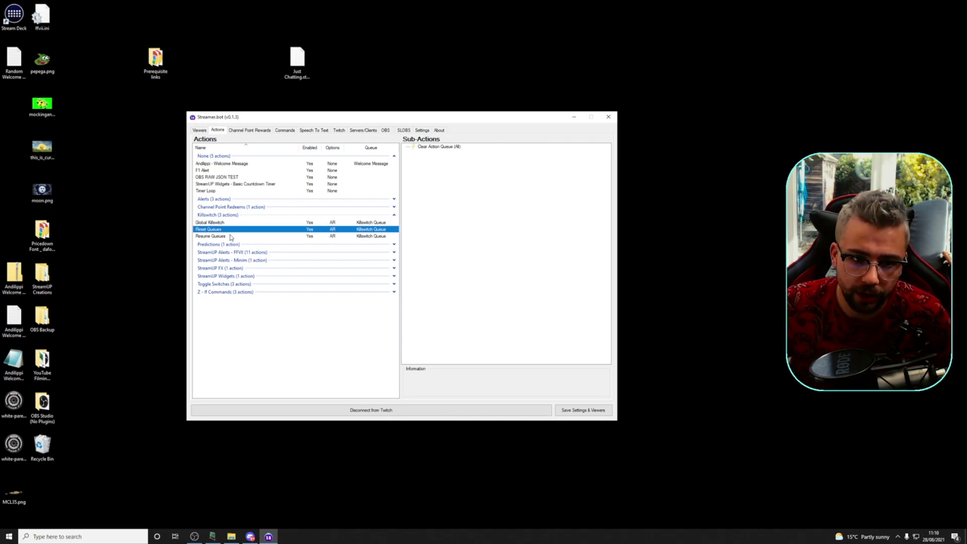
click(210, 237)
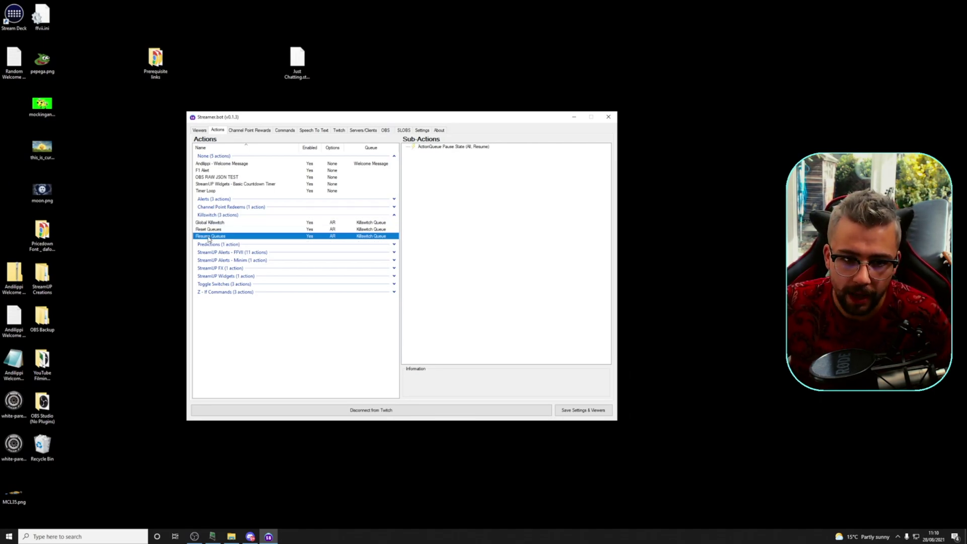